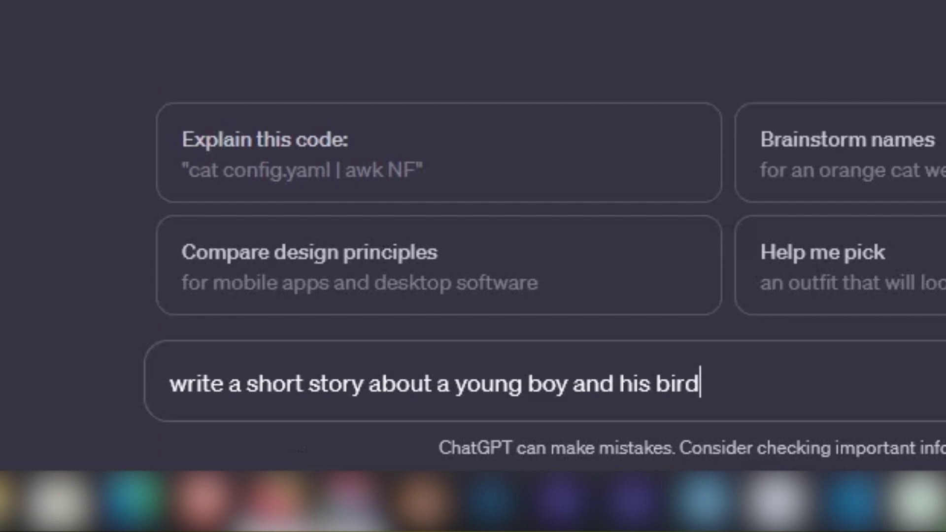
# Ask ChatGPT for a short story about a young boy and his bird, and read the reply.
pyautogui.click(762, 484)
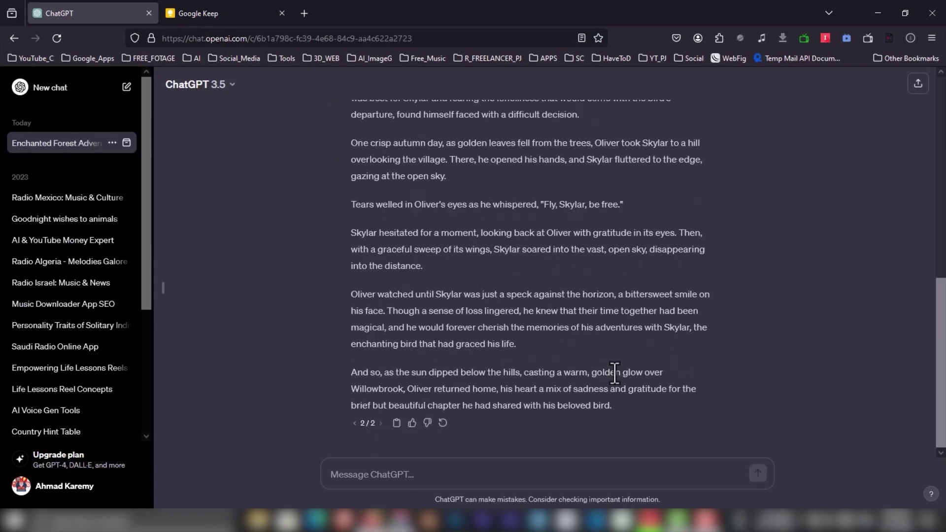
pyautogui.scroll(10, 613, 372)
pyautogui.scroll(-5, 598, 435)
pyautogui.scroll(-5, 671, 332)
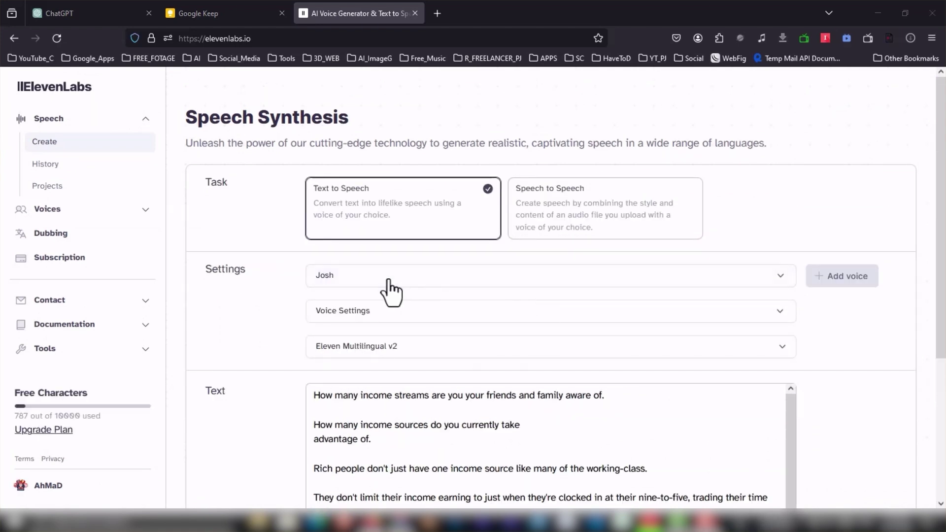
# Preview the Josh voice and select it as the narration voice.
pyautogui.click(387, 279)
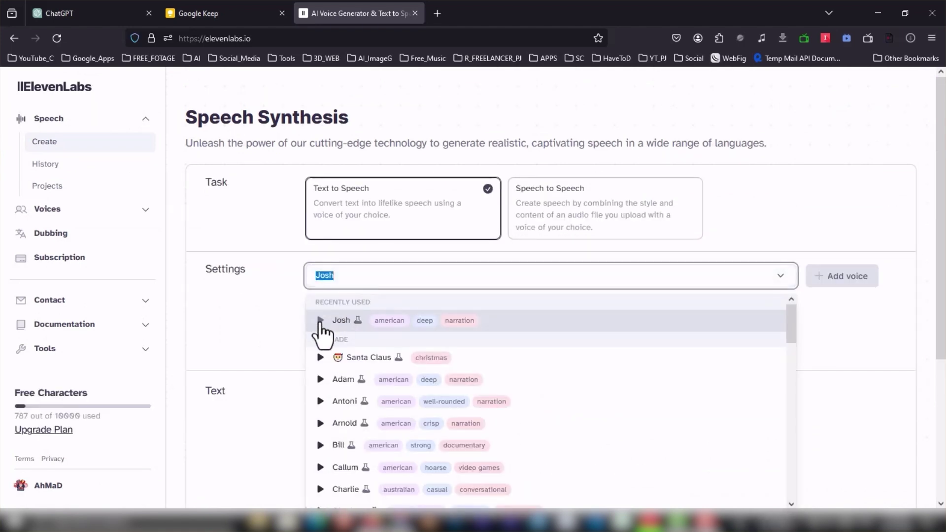
pyautogui.click(320, 320)
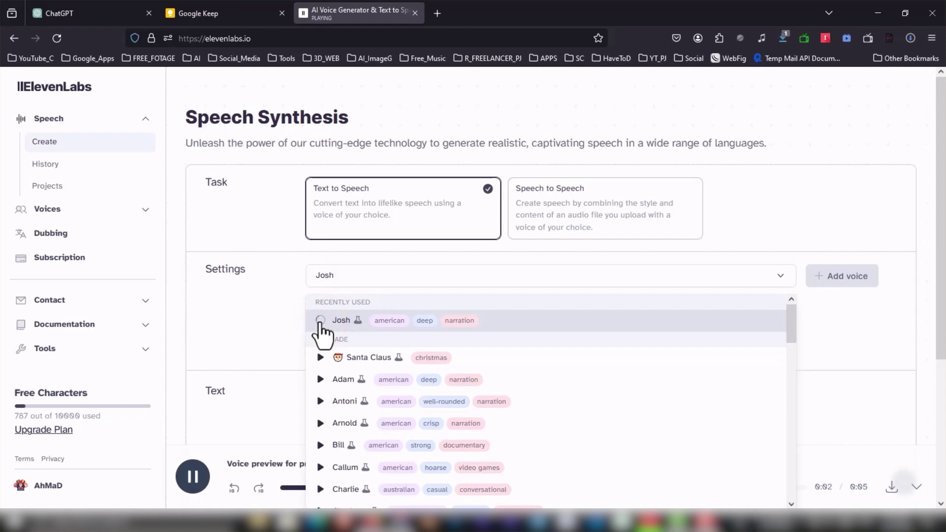
pyautogui.click(506, 321)
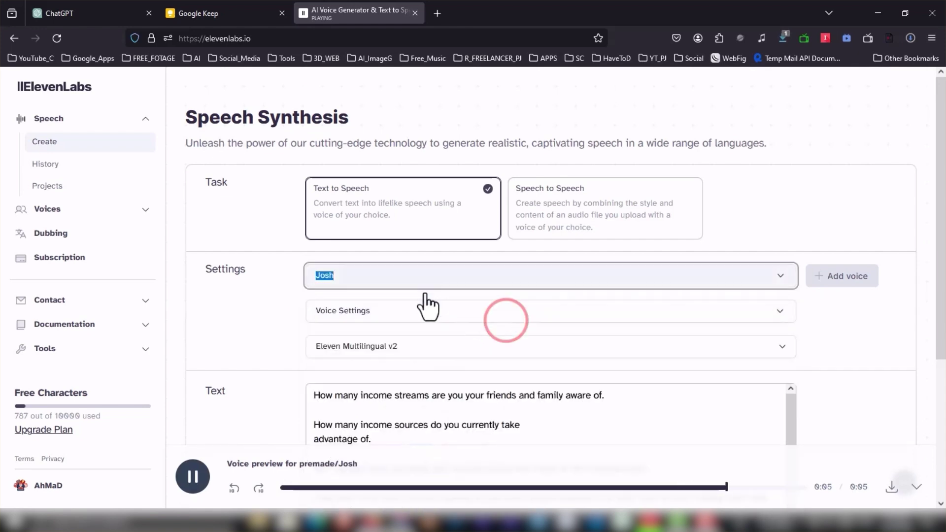
pyautogui.scroll(-2, 360, 205)
# Copy the story from the Google Keep note and paste it over the sample text.
pyautogui.click(224, 6)
pyautogui.click(444, 283)
pyautogui.hotkey('ctrl', 'a')
pyautogui.hotkey('ctrl', 'c')
pyautogui.click(345, 13)
pyautogui.click(429, 363)
pyautogui.hotkey('ctrl', 'a')
pyautogui.hotkey('ctrl', 'v')
pyautogui.scroll(-3, 424, 341)
pyautogui.scroll(5, 416, 300)
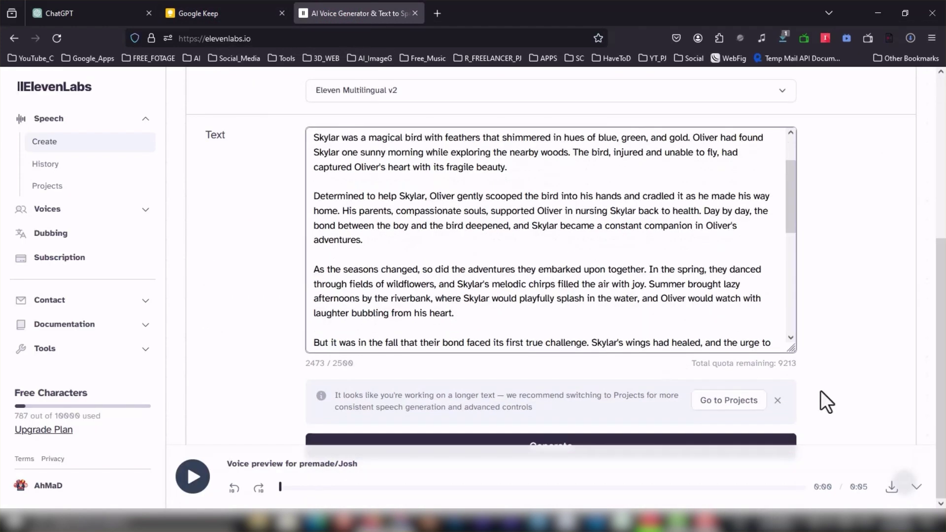
# Generate the Josh narration of the story, preview it, and download it as an MP3.
pyautogui.click(778, 400)
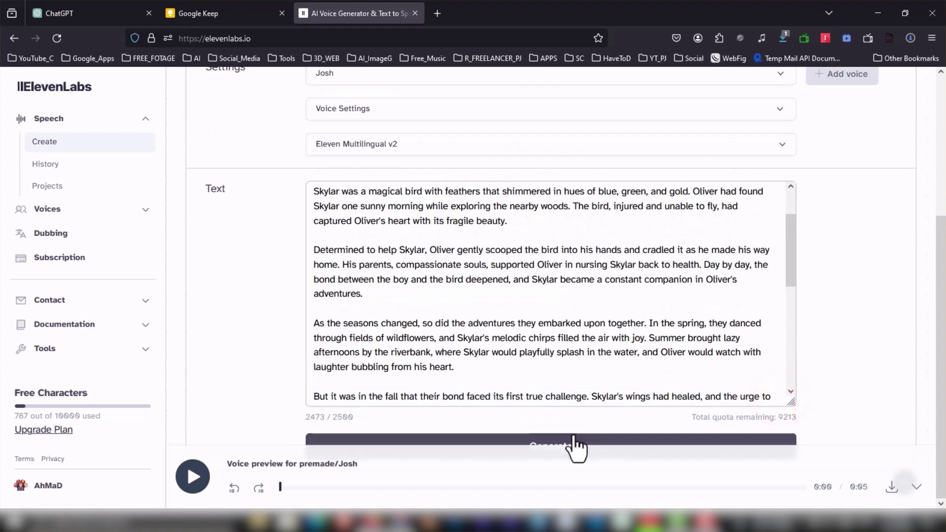
pyautogui.click(916, 487)
pyautogui.click(537, 448)
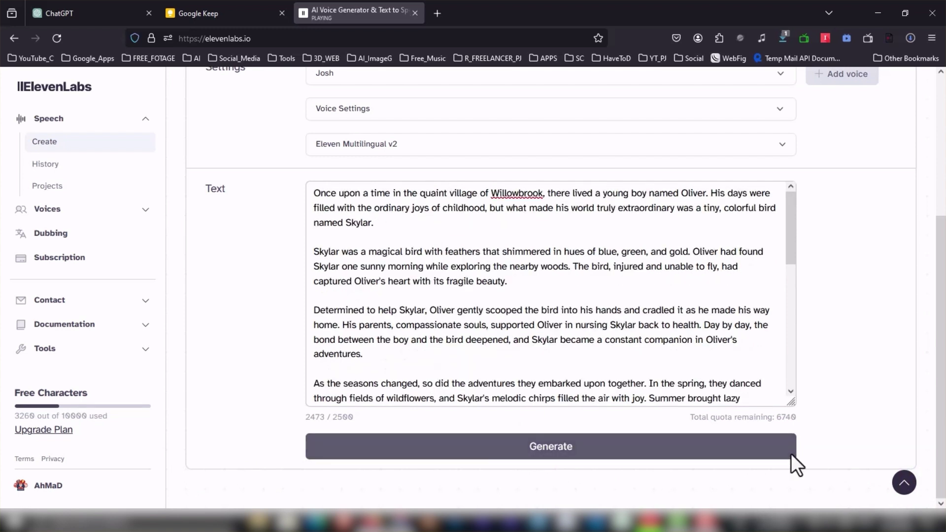
pyautogui.click(905, 488)
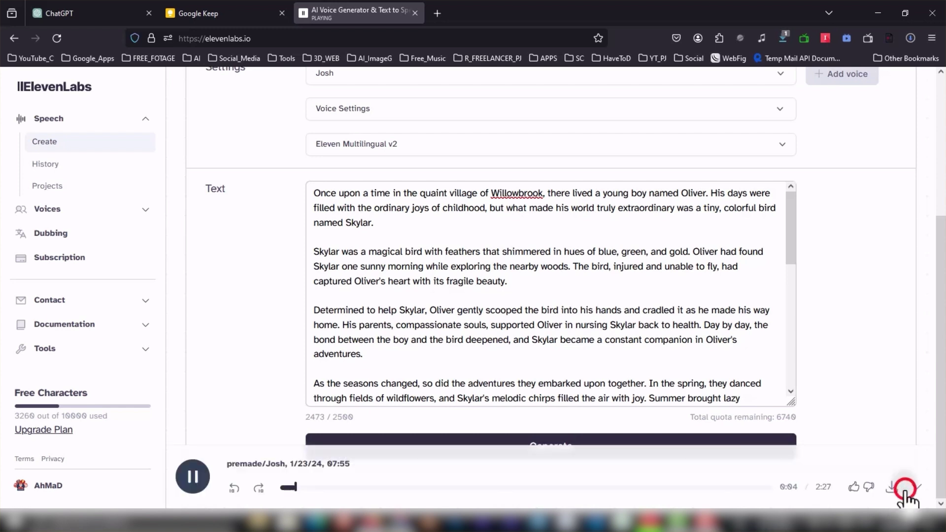
pyautogui.click(193, 476)
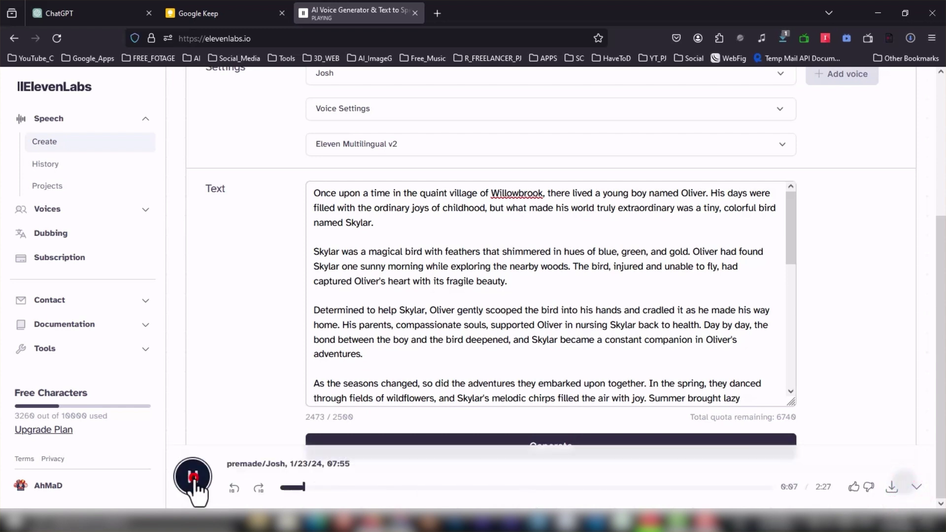
pyautogui.click(892, 489)
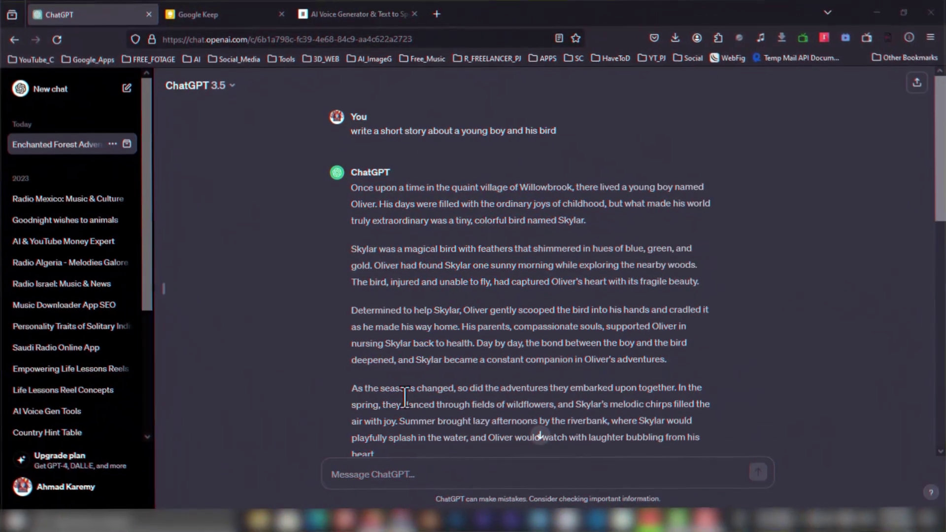
# Ask ChatGPT for image ideas for each paragraph of the story for a YouTube video.
pyautogui.write('I want to create a youtube video from this story so give me image ideas for each paragraph.')
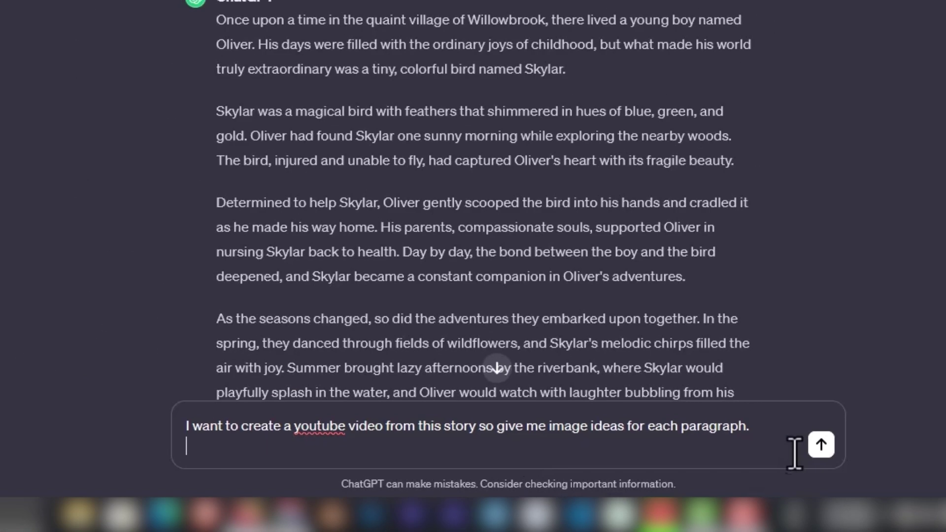
pyautogui.click(756, 474)
pyautogui.scroll(-10, 828, 420)
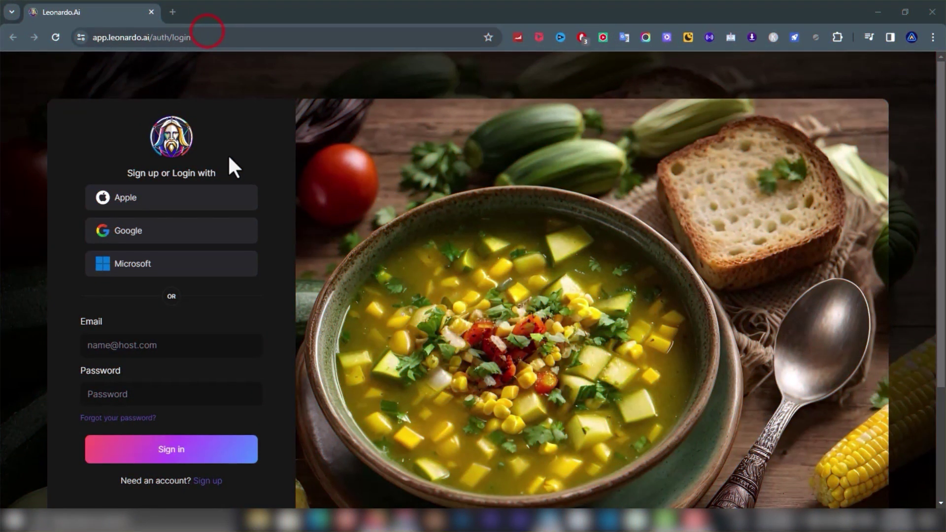
# Sign in with Google, turn on Prompt Magic and set the aspect ratio to 16:9.
pyautogui.click(163, 233)
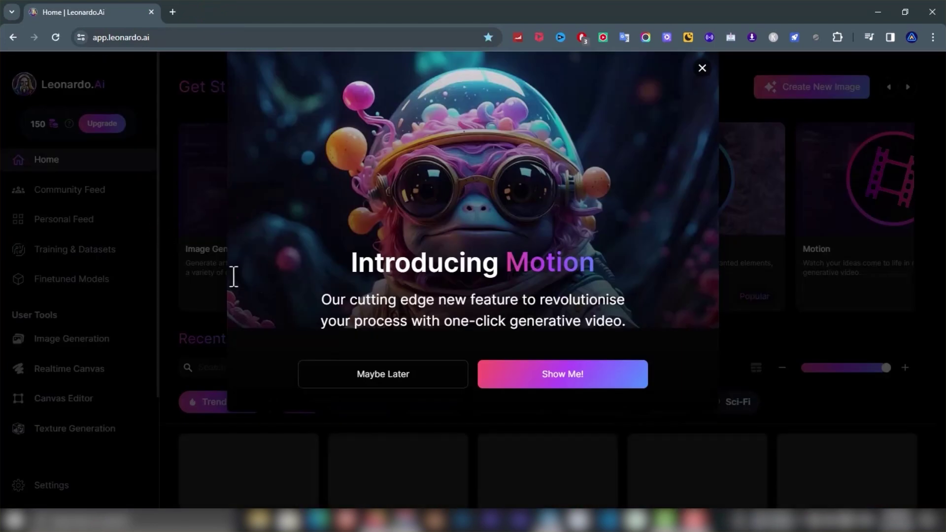
pyautogui.click(400, 377)
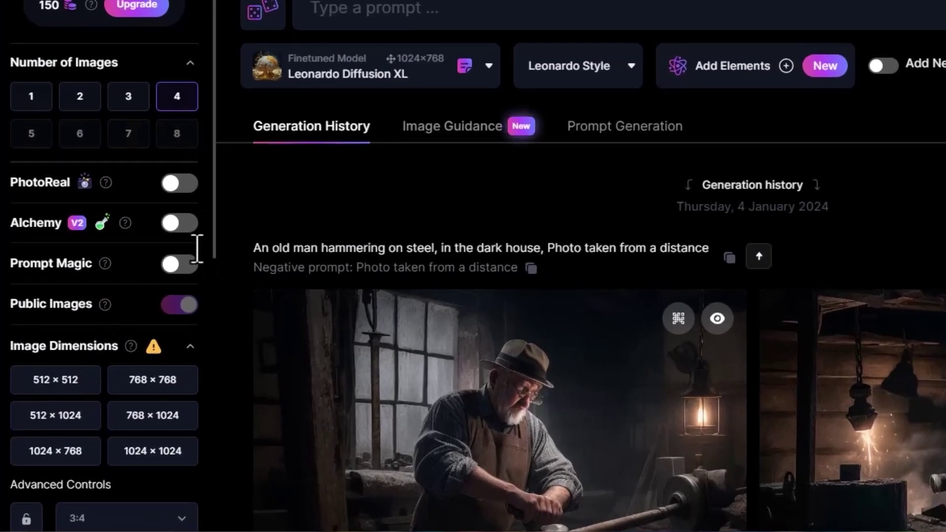
pyautogui.click(182, 266)
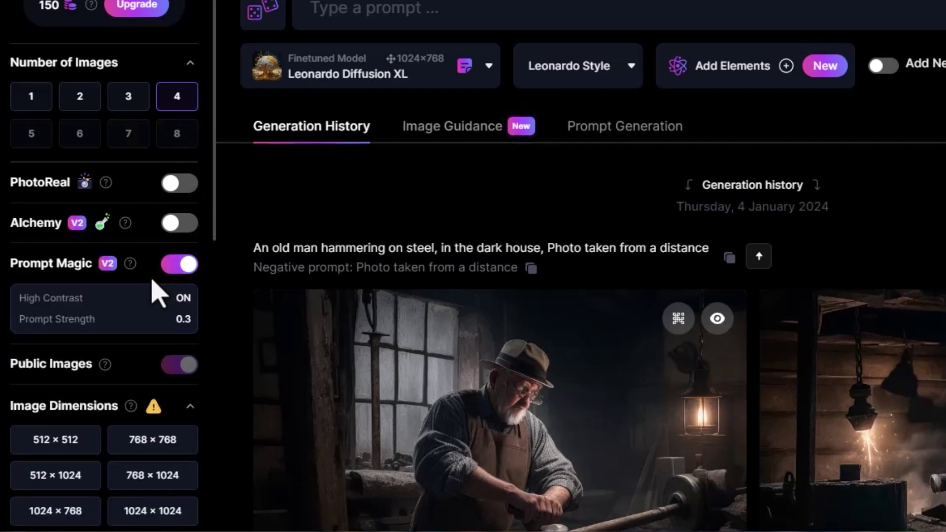
pyautogui.scroll(-3, 158, 279)
pyautogui.scroll(-2, 143, 316)
pyautogui.click(117, 333)
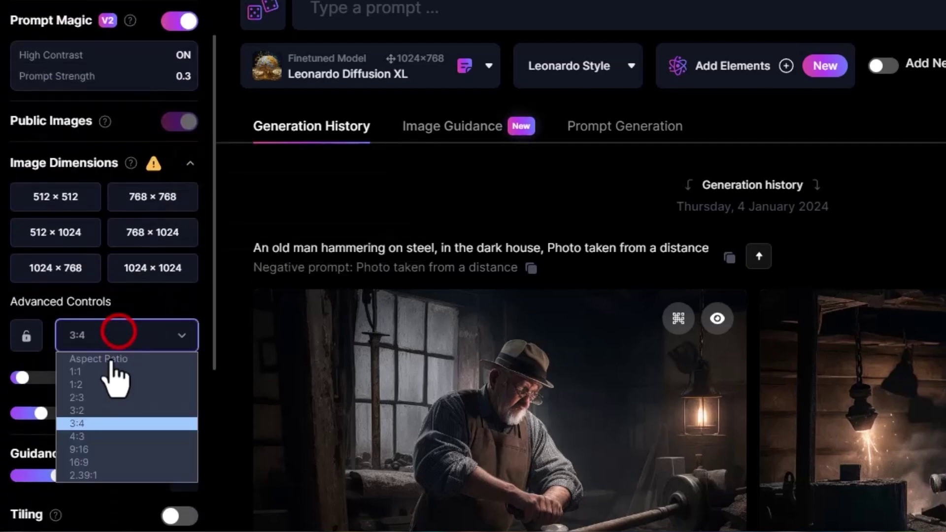
pyautogui.click(80, 463)
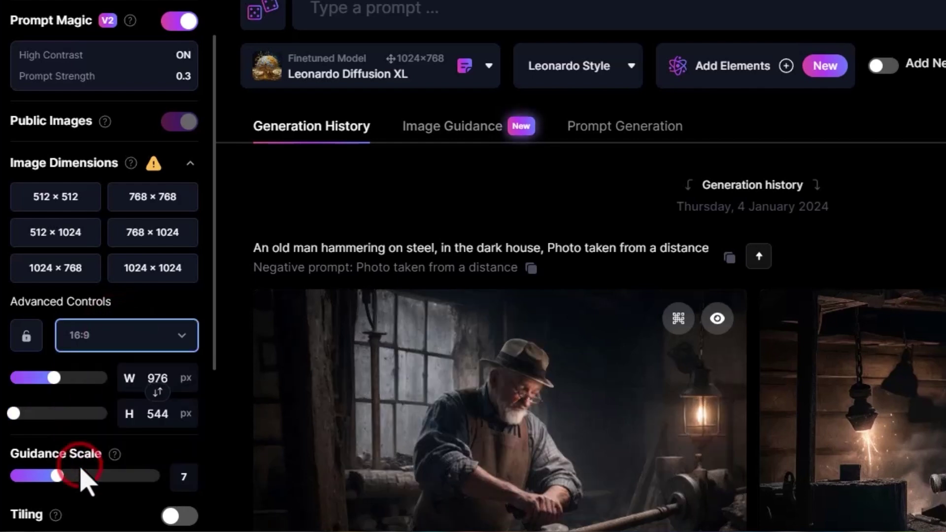
# Set Guidance Scale to 9 and choose the 3D Animation Style model.
pyautogui.scroll(-2, 69, 434)
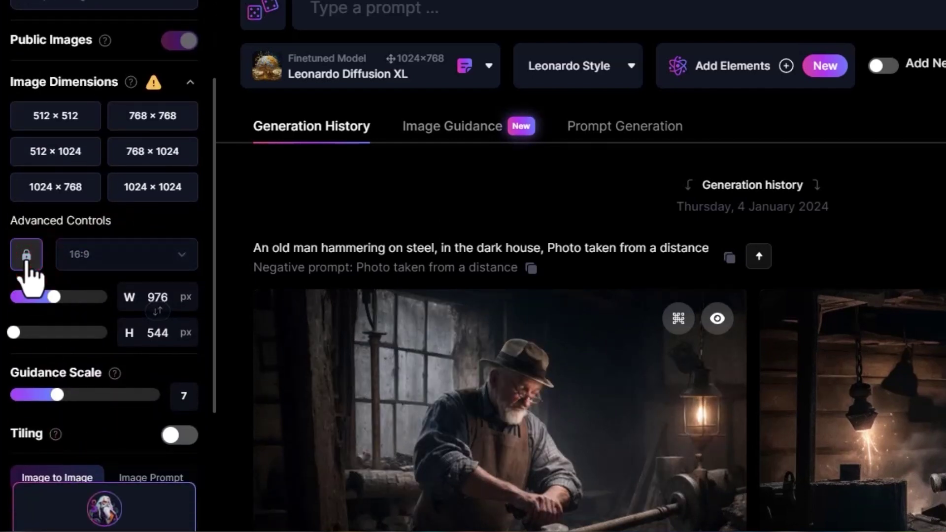
pyautogui.scroll(-2, 61, 345)
pyautogui.moveTo(57, 313); pyautogui.dragTo(74, 313)
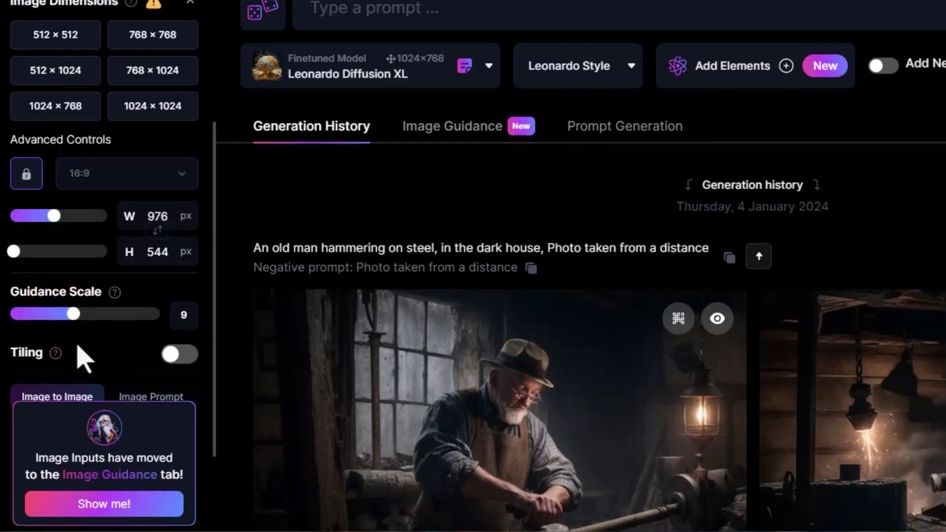
pyautogui.scroll(-3, 86, 355)
pyautogui.scroll(1, 74, 290)
pyautogui.scroll(7, 74, 293)
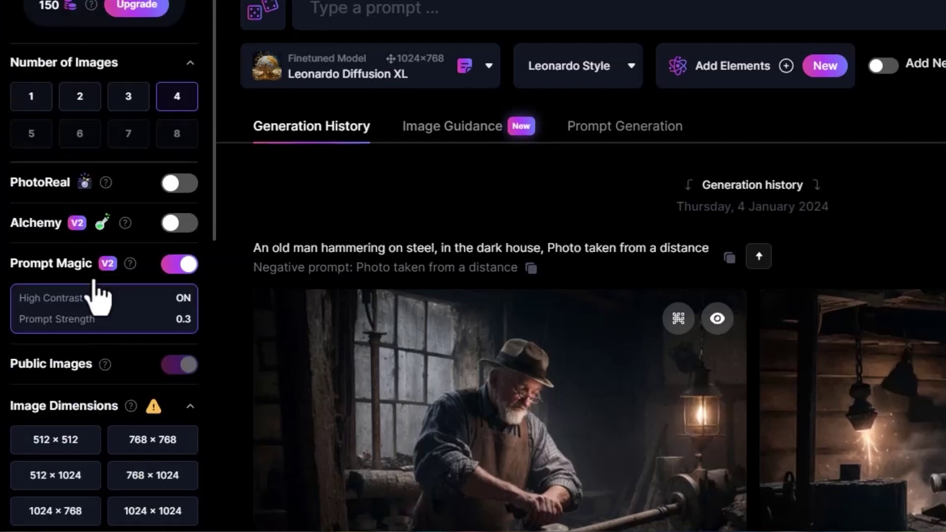
pyautogui.click(466, 68)
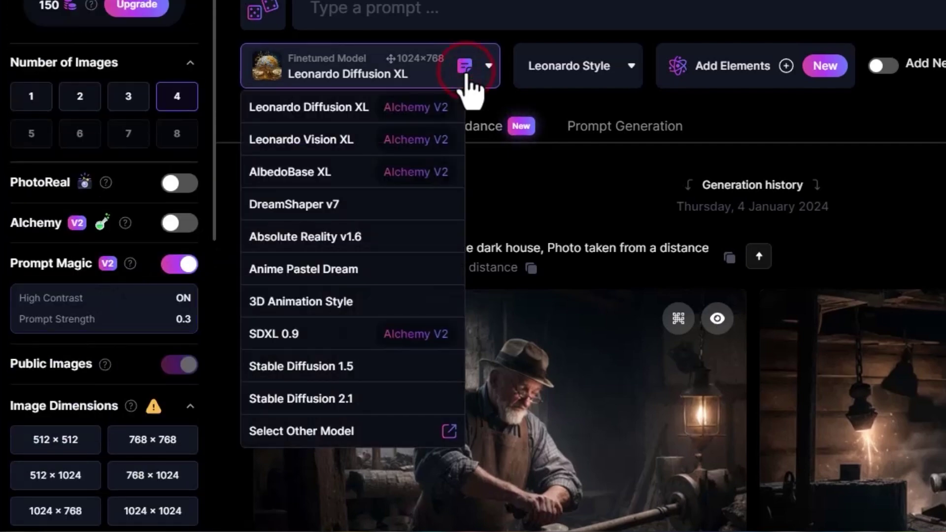
pyautogui.click(332, 305)
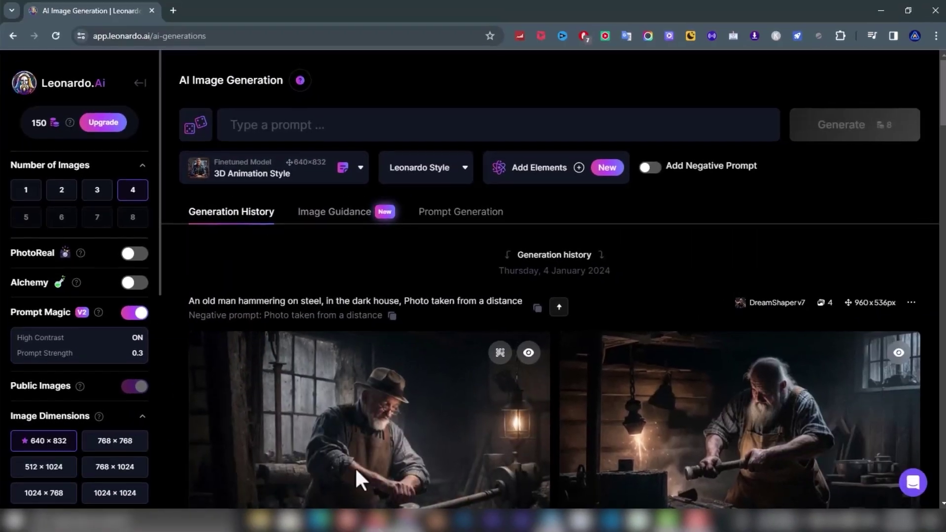
# Paste the selected image ideas into a new pink Google Keep note and save it.
pyautogui.scroll(5, 390, 345)
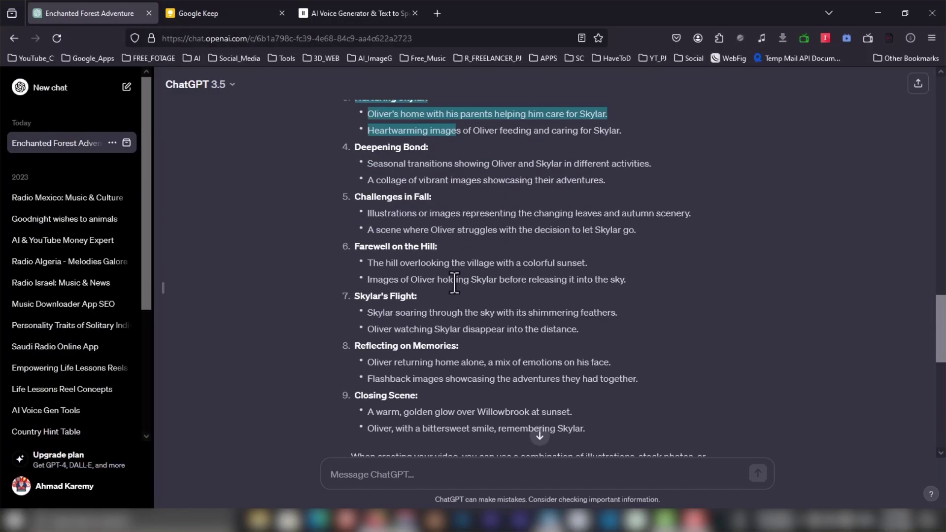
pyautogui.moveTo(355, 220); pyautogui.dragTo(592, 366)
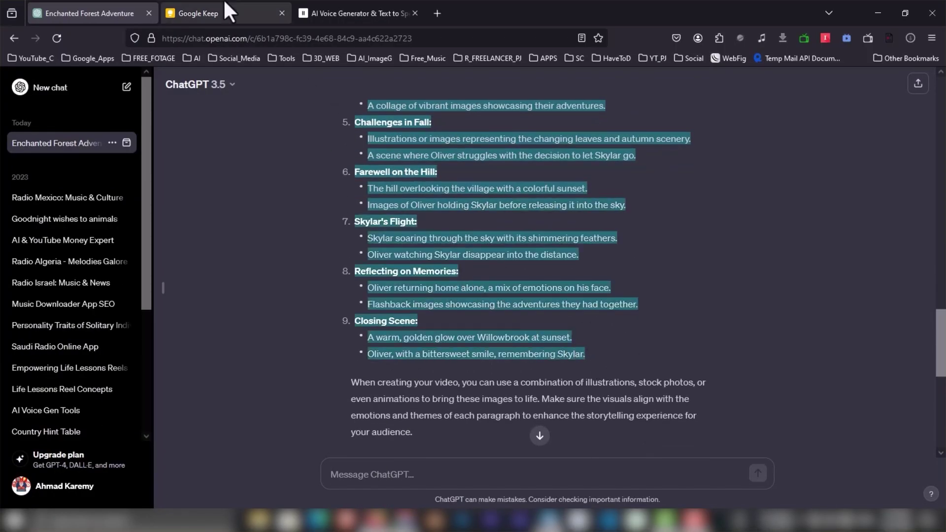
pyautogui.click(225, 11)
pyautogui.click(457, 143)
pyautogui.hotkey('ctrl', 'v')
pyautogui.scroll(3, 448, 169)
pyautogui.scroll(-3, 448, 268)
pyautogui.scroll(-5, 448, 268)
pyautogui.click(455, 273)
pyautogui.click(685, 352)
# Use the woodland discovery idea as the Leonardo prompt and enable a negative prompt.
pyautogui.click(278, 280)
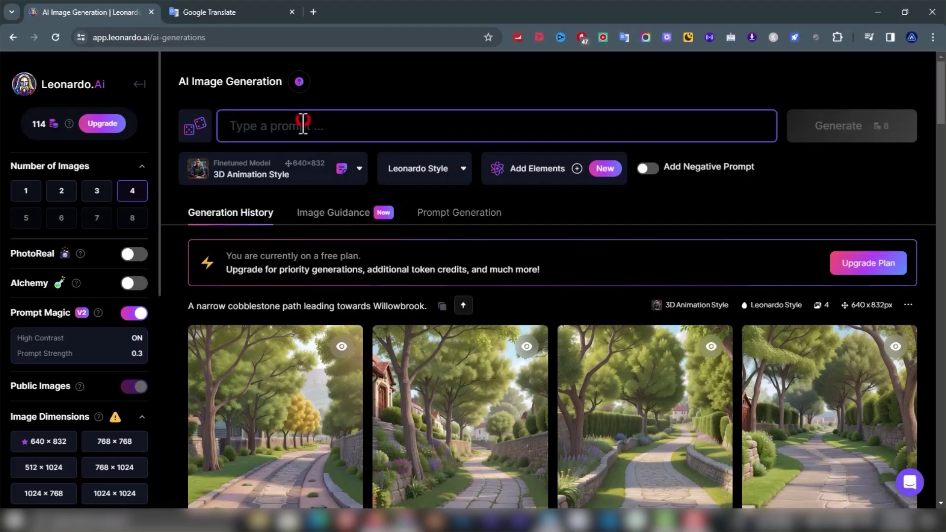
pyautogui.hotkey('ctrl', 'v')
pyautogui.click(649, 170)
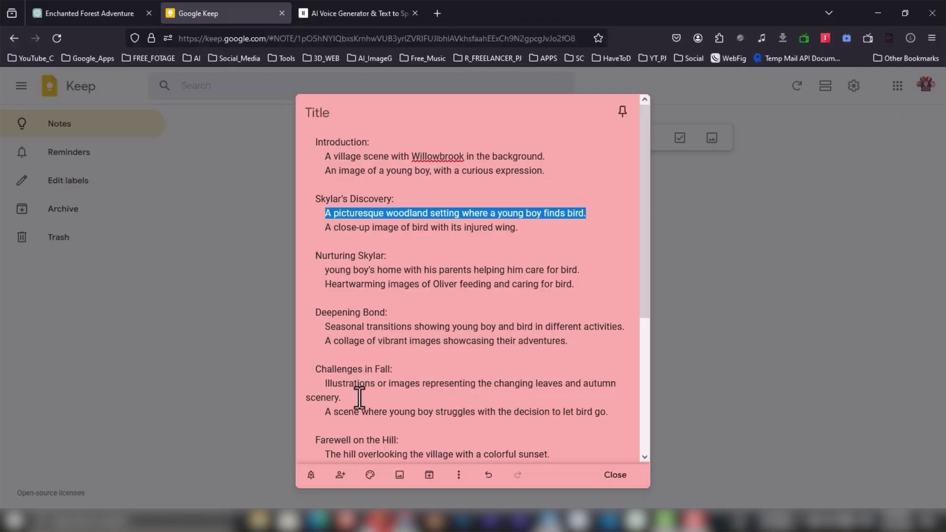
pyautogui.hotkey('ctrl', 'c')
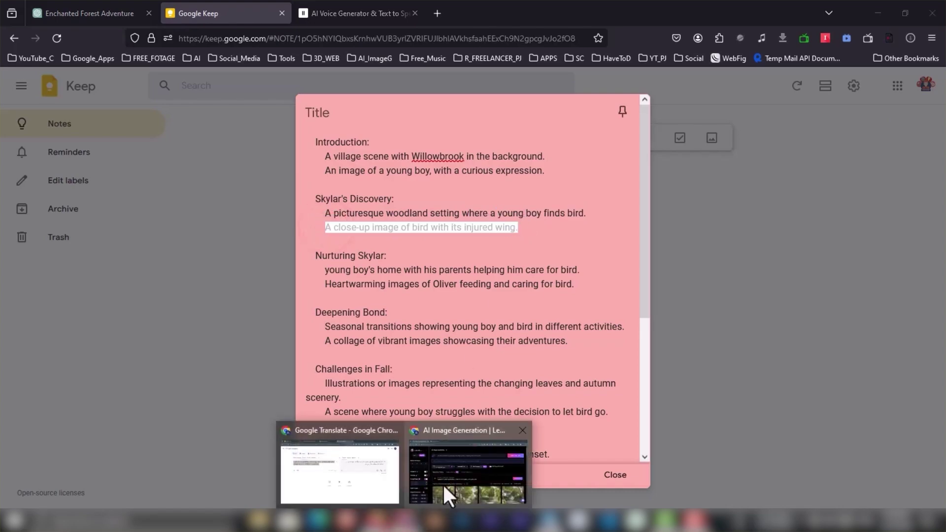
# Paste the copied sentence as the negative prompt and generate the woodland images.
pyautogui.click(450, 506)
pyautogui.click(373, 174)
pyautogui.hotkey('ctrl', 'v')
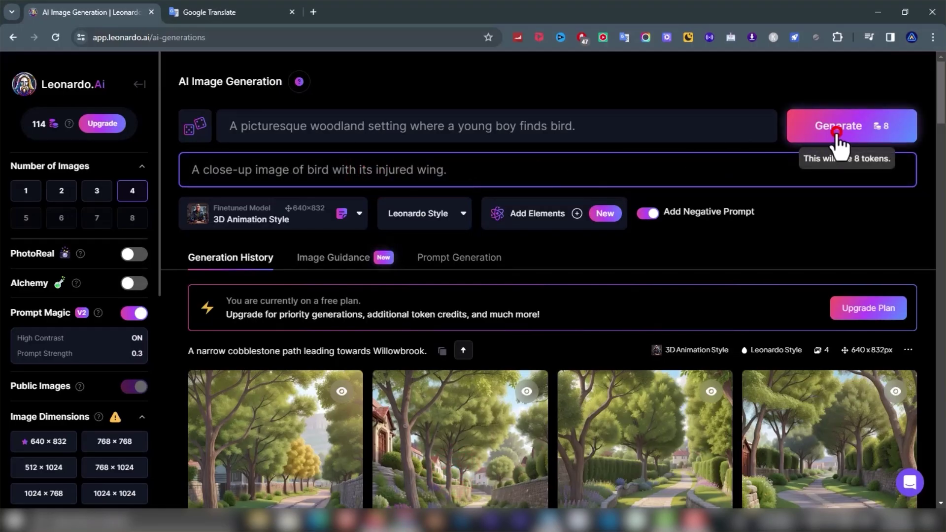
pyautogui.click(837, 132)
pyautogui.scroll(-6, 702, 165)
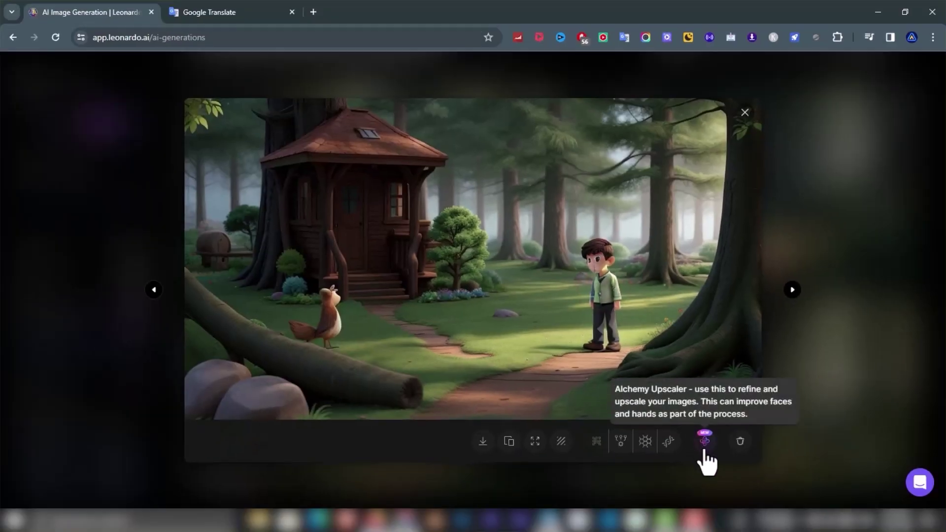
# Upscale the cabin-and-bird image and download it.
pyautogui.click(706, 451)
pyautogui.click(594, 445)
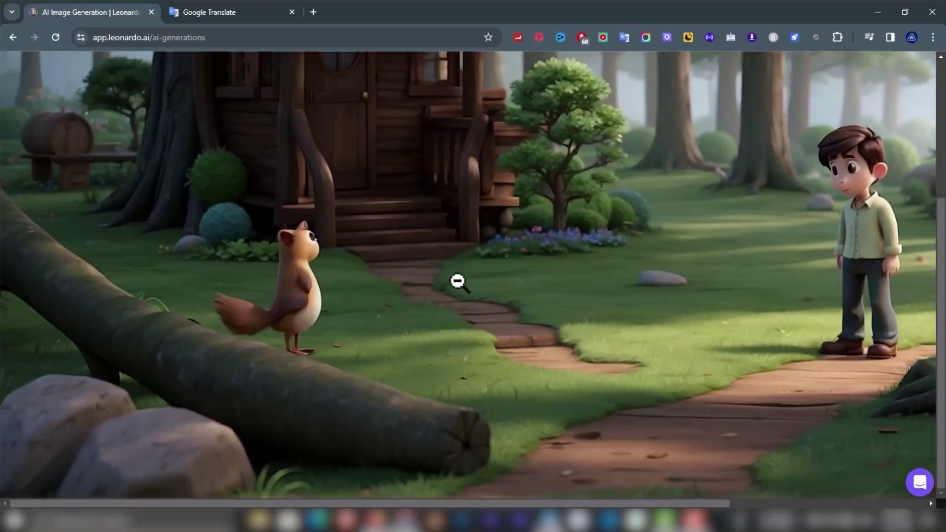
pyautogui.click(457, 281)
pyautogui.click(479, 443)
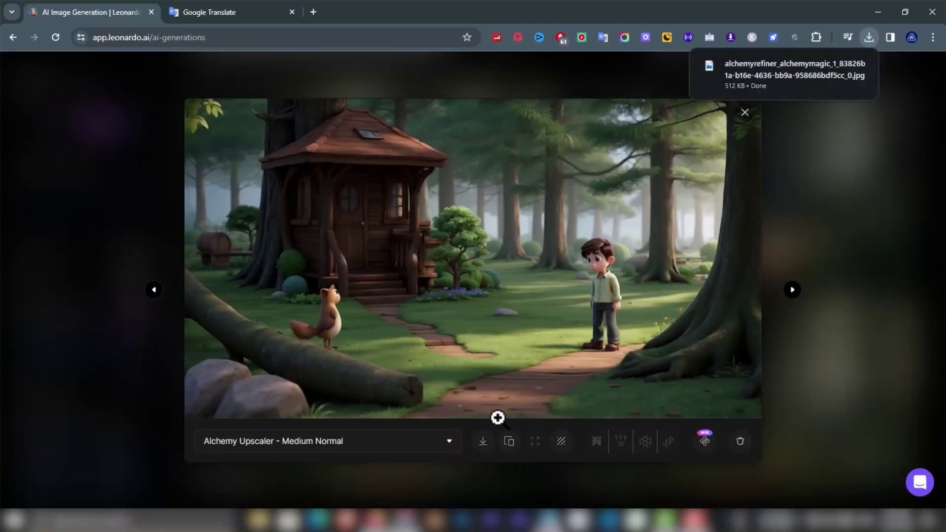
pyautogui.click(745, 113)
pyautogui.scroll(3, 539, 313)
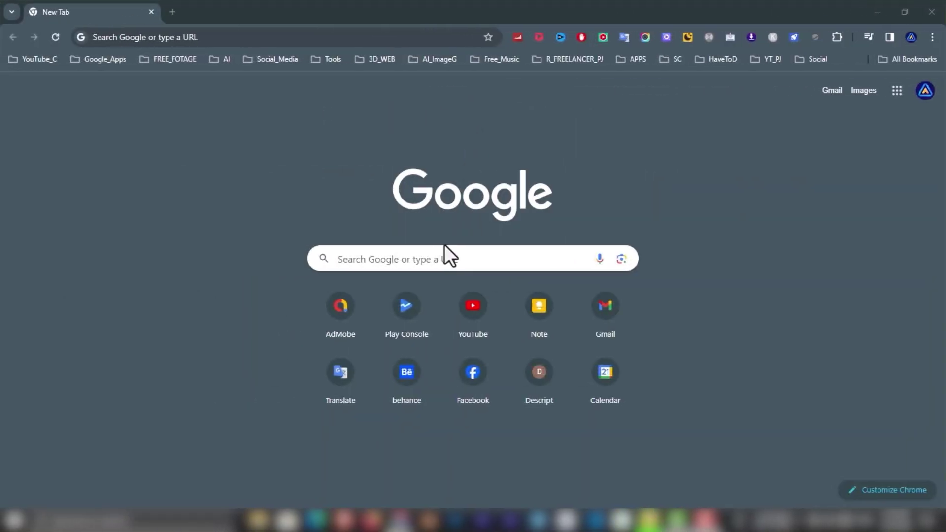
# Search Google for 'Runway ml Gen 2' and open the Gen-2 by Runway page.
pyautogui.click(442, 260)
pyautogui.write('Runway ml Gen 2')
pyautogui.press('Return')
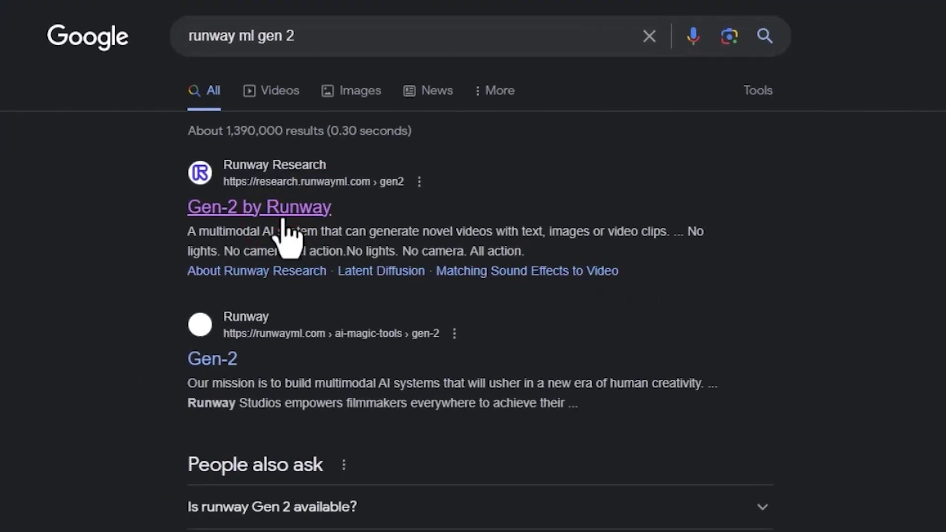
pyautogui.click(283, 217)
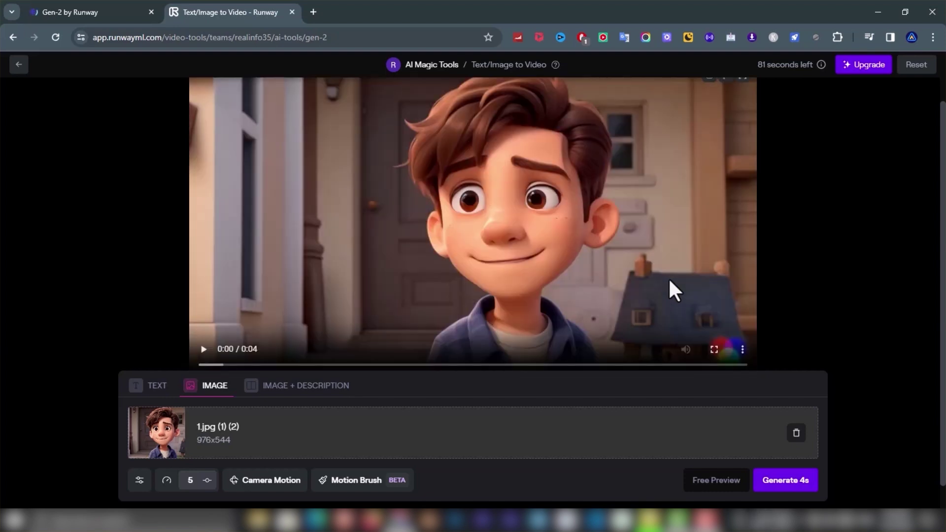
# Set general motion 1 with pan, roll and zoom-out camera motion, then generate and play the clip.
pyautogui.click(204, 350)
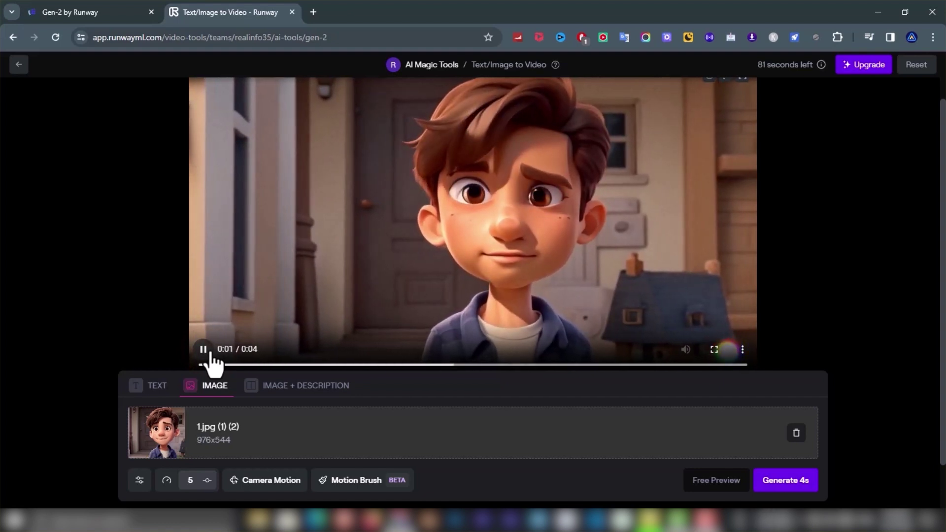
pyautogui.click(210, 350)
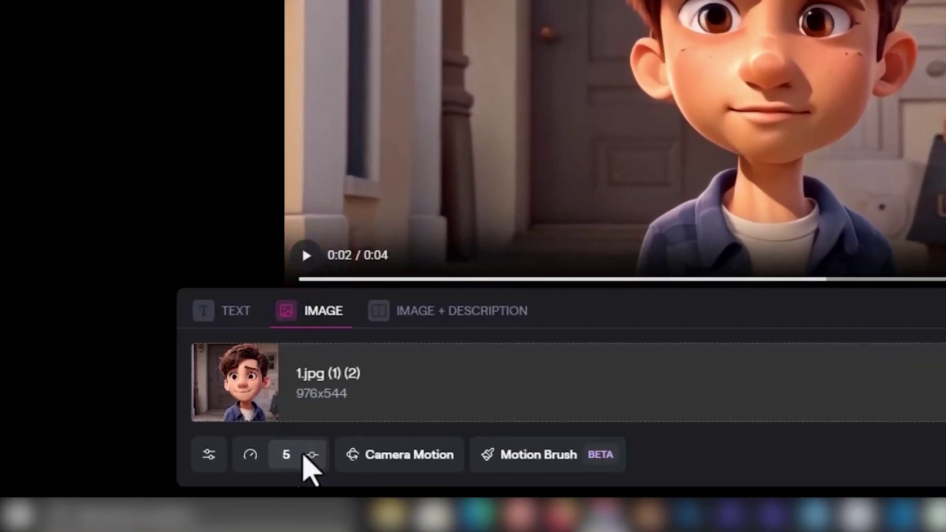
pyautogui.click(200, 479)
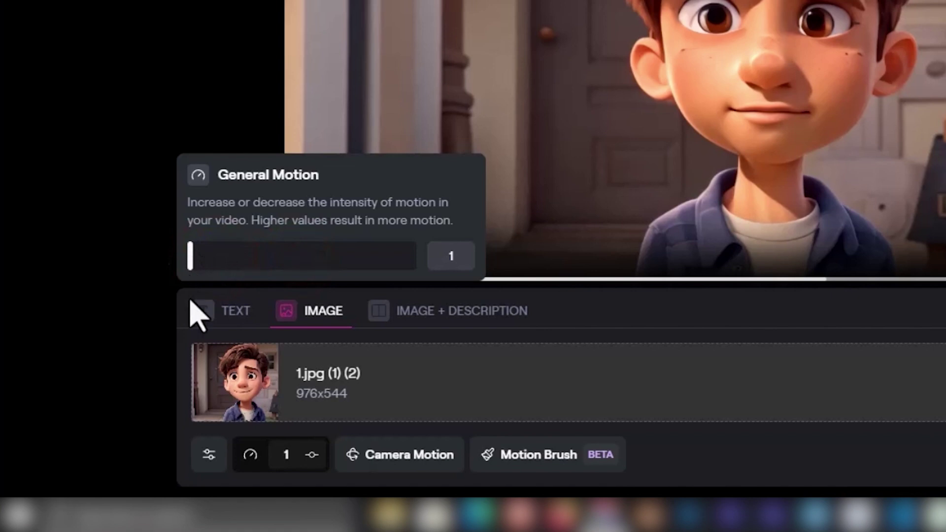
pyautogui.click(409, 454)
pyautogui.click(548, 167)
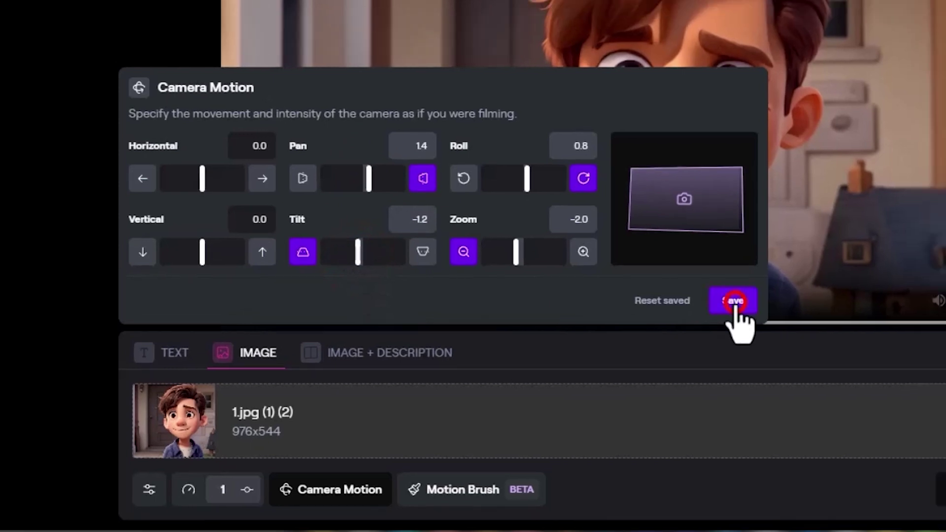
pyautogui.click(765, 293)
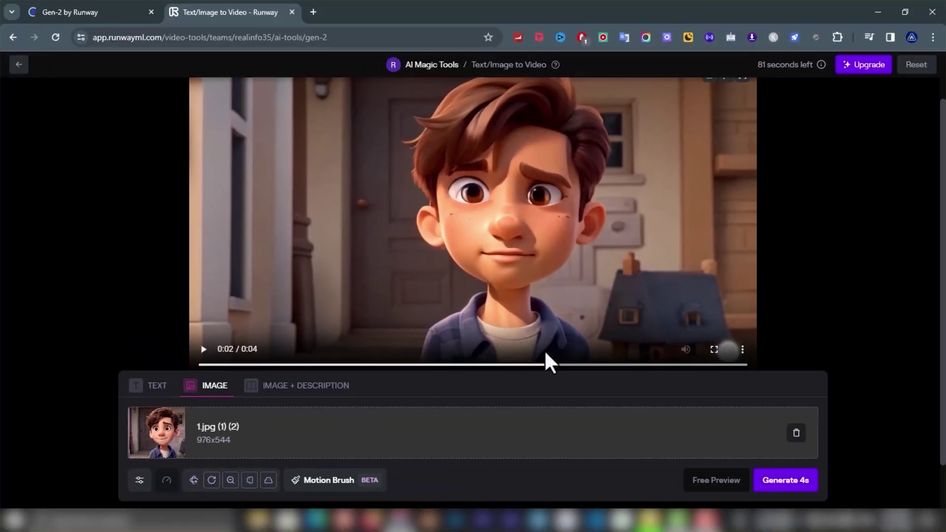
pyautogui.click(804, 486)
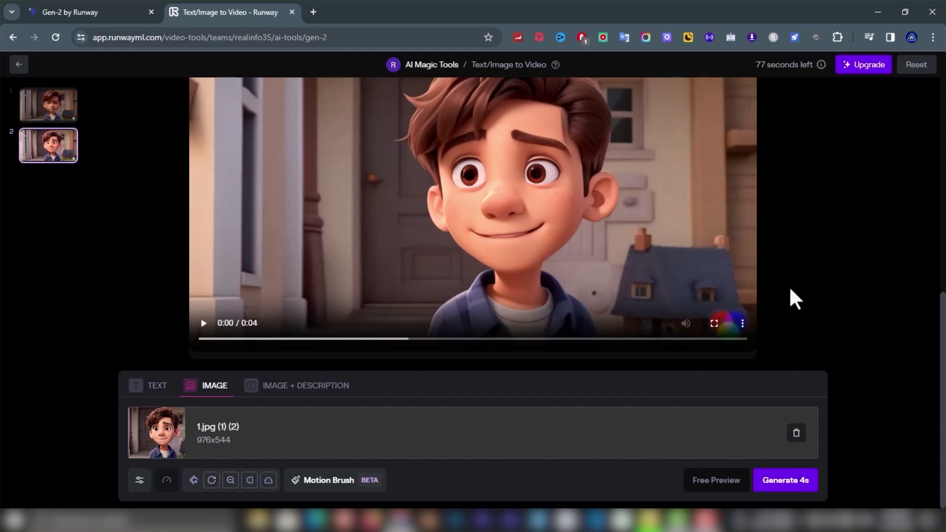
pyautogui.click(204, 325)
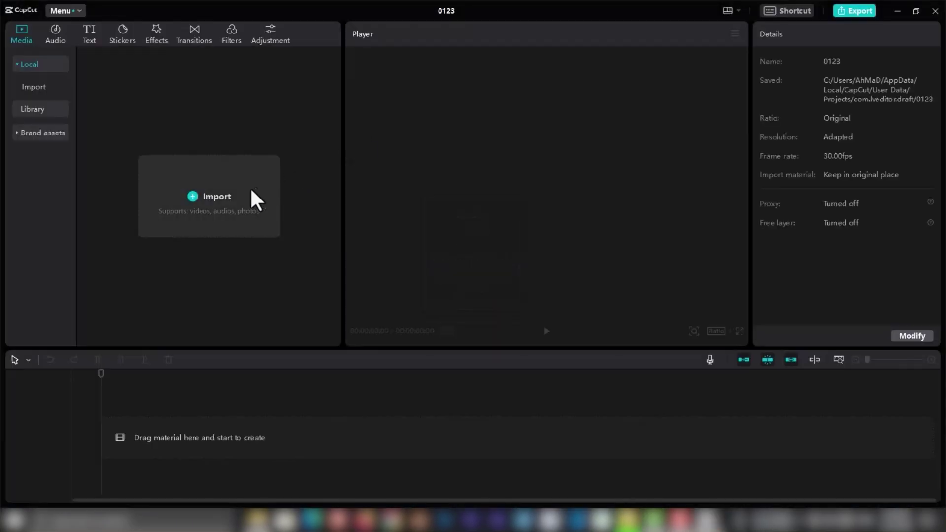
# Import every file from the Downloads > AI_VIDEO folder into CapCut.
pyautogui.click(241, 196)
pyautogui.click(49, 196)
pyautogui.doubleClick(143, 104)
pyautogui.hotkey('ctrl', 'a')
pyautogui.press('Return')
# Place the ElevenLabs voiceover on the timeline as the narration audio track.
pyautogui.scroll(-5, 230, 211)
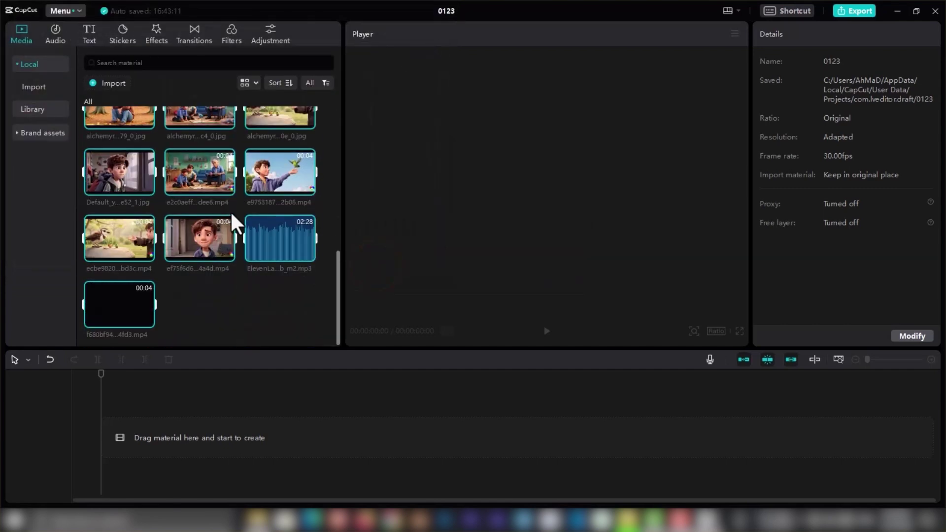
pyautogui.click(225, 291)
pyautogui.moveTo(285, 243); pyautogui.dragTo(94, 444)
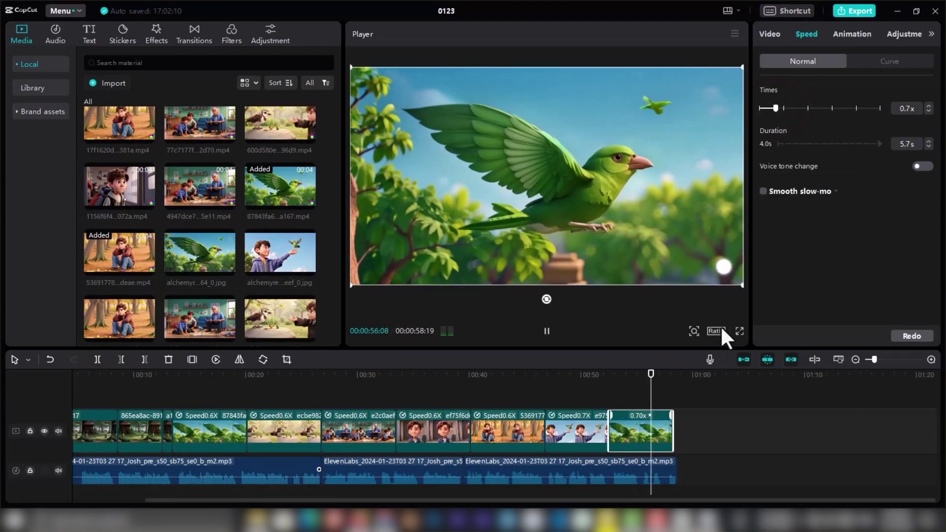
# Add Bubble Blur transitions between all clips using Apply to all.
pyautogui.click(193, 41)
pyautogui.click(28, 129)
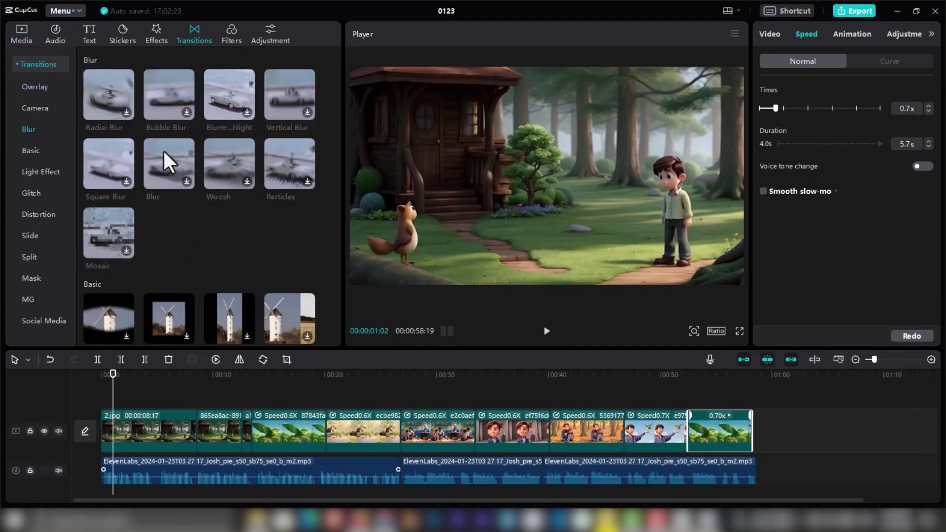
pyautogui.click(527, 298)
pyautogui.moveTo(170, 96); pyautogui.dragTo(618, 288)
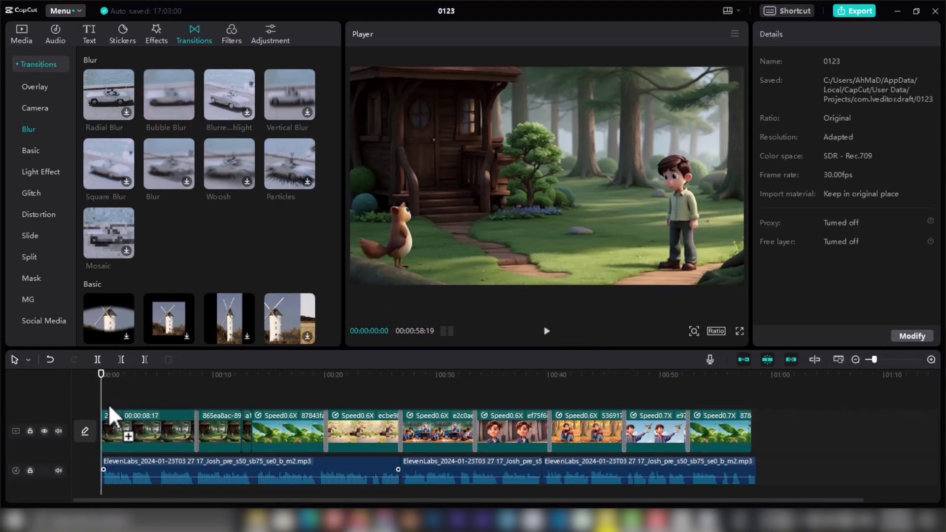
pyautogui.moveTo(169, 110); pyautogui.dragTo(326, 431)
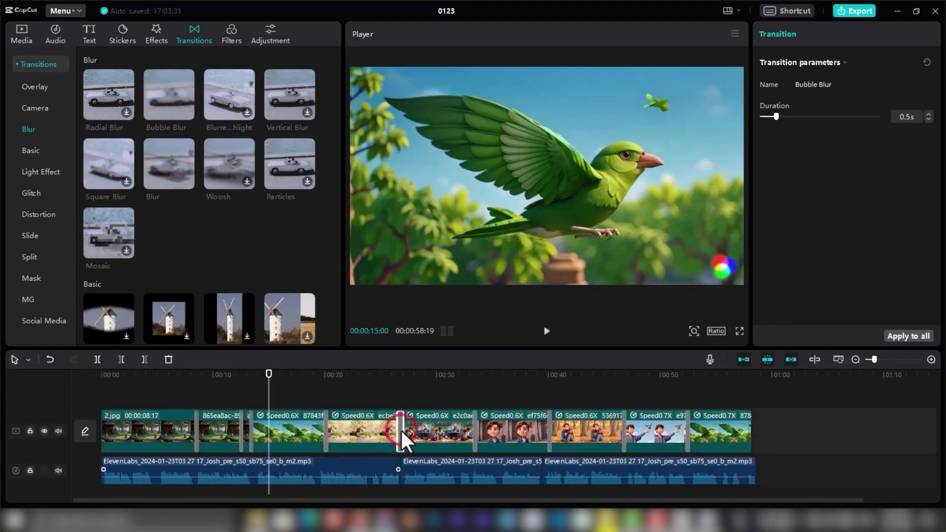
pyautogui.click(624, 431)
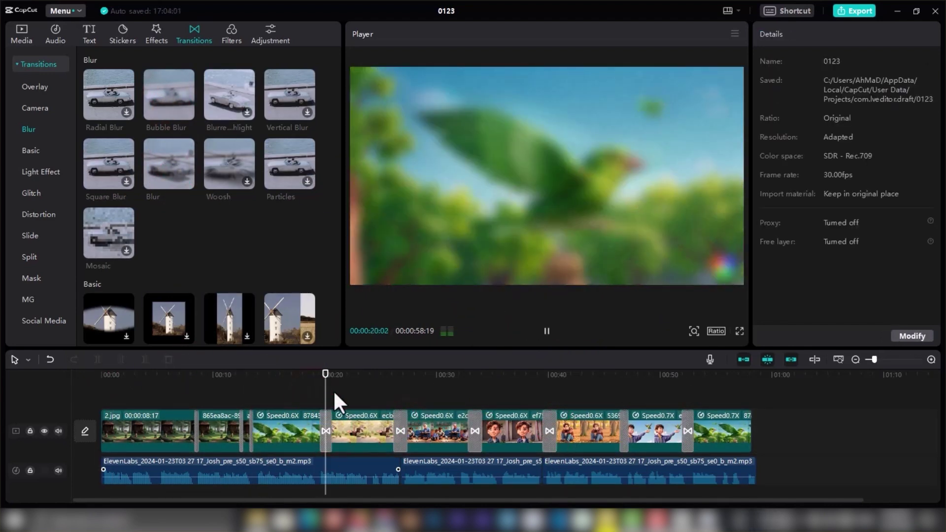
pyautogui.click(196, 431)
# Add the Spark effect By the Fireplace and stretch it across the whole video.
pyautogui.click(156, 33)
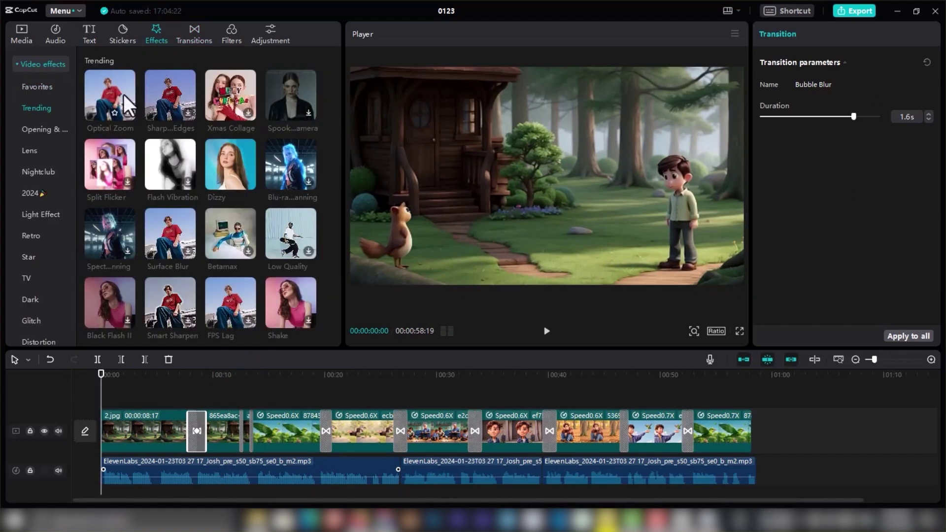
pyautogui.scroll(-2, 124, 98)
pyautogui.scroll(-3, 205, 170)
pyautogui.scroll(-3, 205, 169)
pyautogui.scroll(-2, 235, 243)
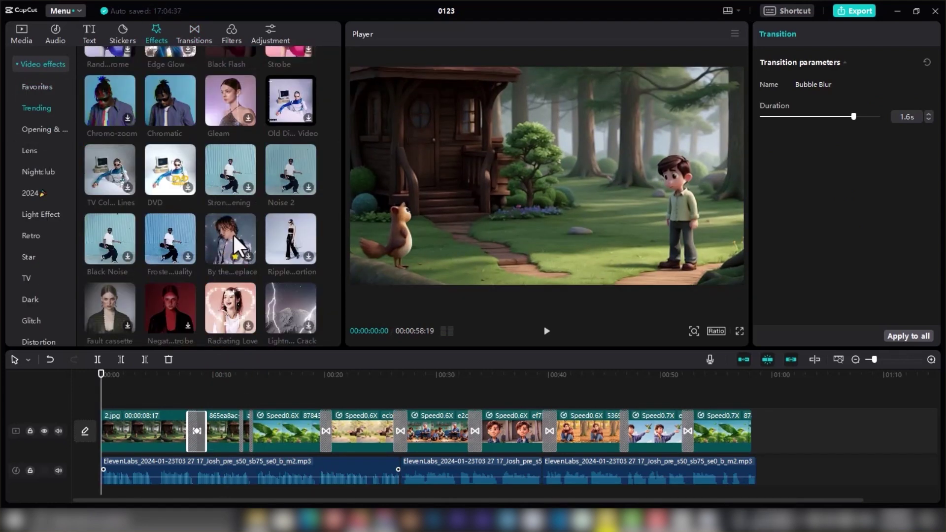
pyautogui.moveTo(235, 242); pyautogui.dragTo(120, 414)
pyautogui.click(30, 150)
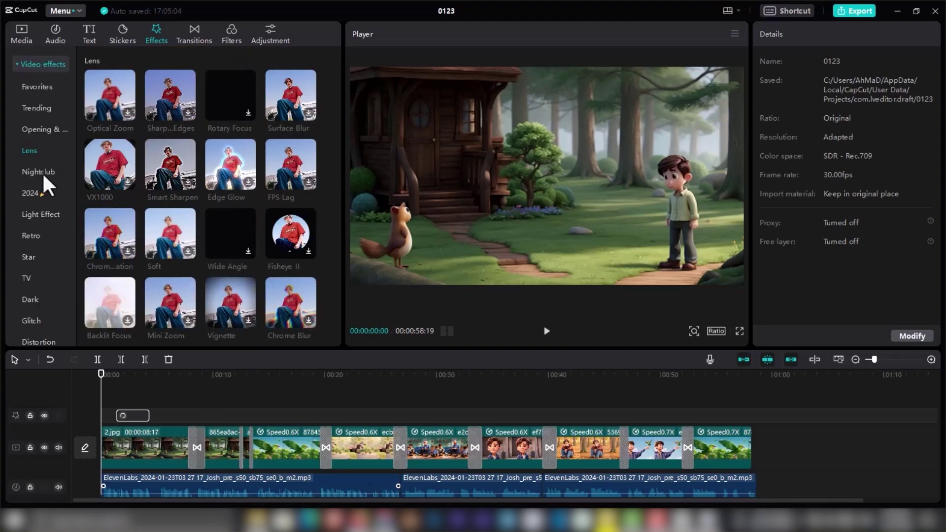
pyautogui.click(44, 177)
pyautogui.scroll(-5, 46, 186)
pyautogui.moveTo(149, 416); pyautogui.dragTo(753, 416)
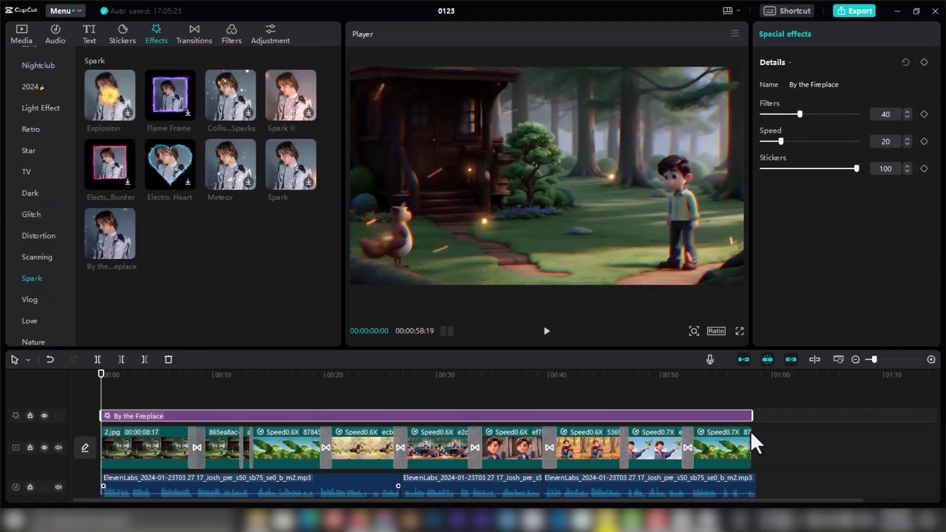
# Tone down By the Fireplace: adjust Filters, lower Speed, and set Stickers to 16.
pyautogui.moveTo(857, 168); pyautogui.dragTo(783, 169)
pyautogui.click(546, 331)
pyautogui.moveTo(800, 114)
pyautogui.mouseDown()
pyautogui.moveTo(809, 114)
pyautogui.moveTo(776, 142)
pyautogui.mouseUp()
pyautogui.click(776, 167)
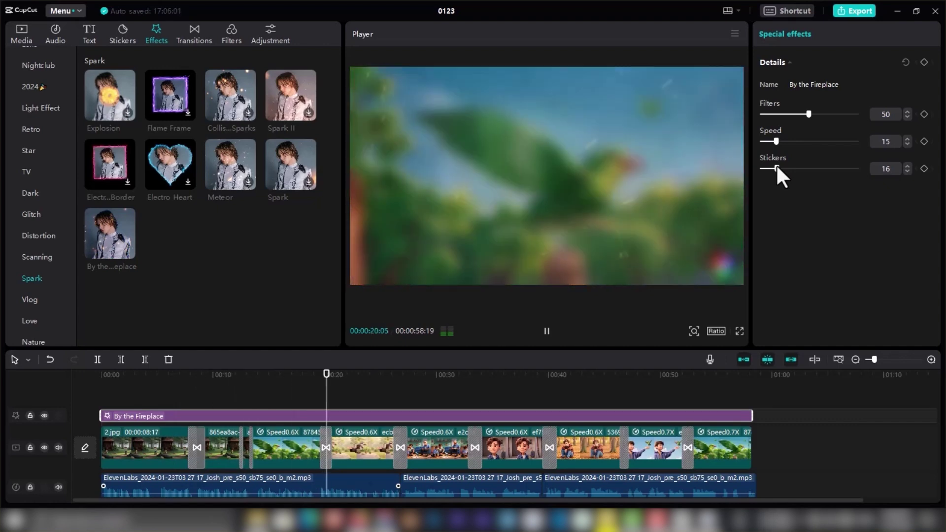
# Generate English auto captions from the voiceover.
pyautogui.press('space')
pyautogui.click(89, 35)
pyautogui.click(42, 64)
pyautogui.click(209, 213)
pyautogui.click(173, 269)
pyautogui.click(227, 260)
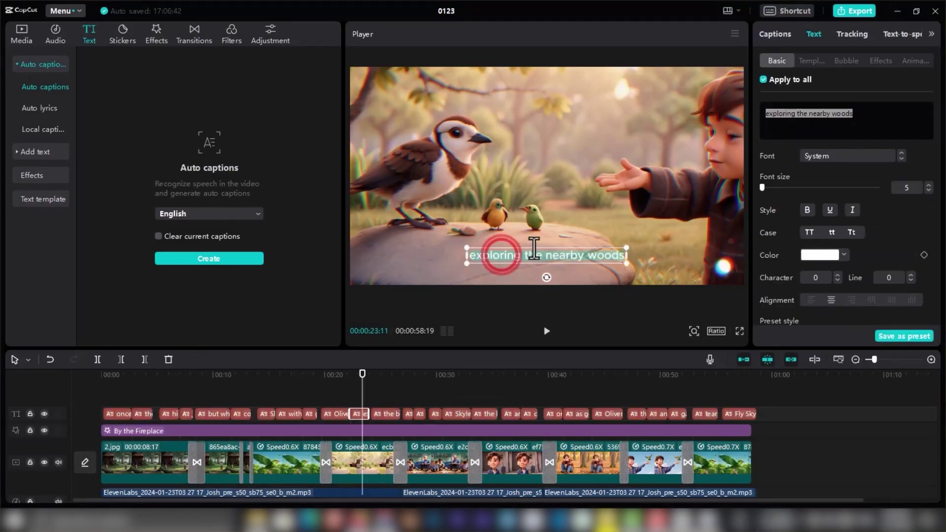
# Apply the yellow preset text style to the captions.
pyautogui.click(843, 155)
pyautogui.scroll(-2, 818, 238)
pyautogui.scroll(-2, 821, 242)
pyautogui.click(861, 173)
# Preview the captions from near the start, then bring up the export settings.
pyautogui.click(141, 375)
pyautogui.press('space')
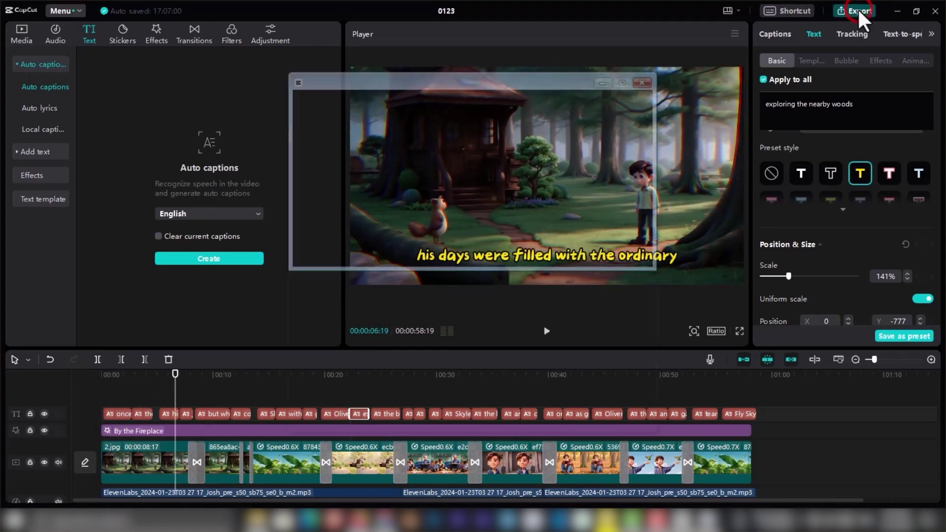
pyautogui.click(856, 10)
pyautogui.click(644, 129)
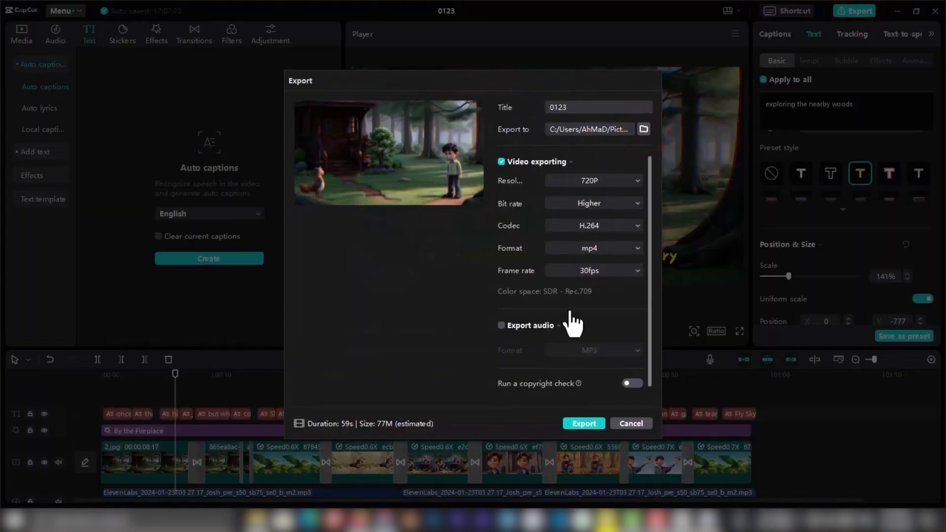
pyautogui.click(584, 423)
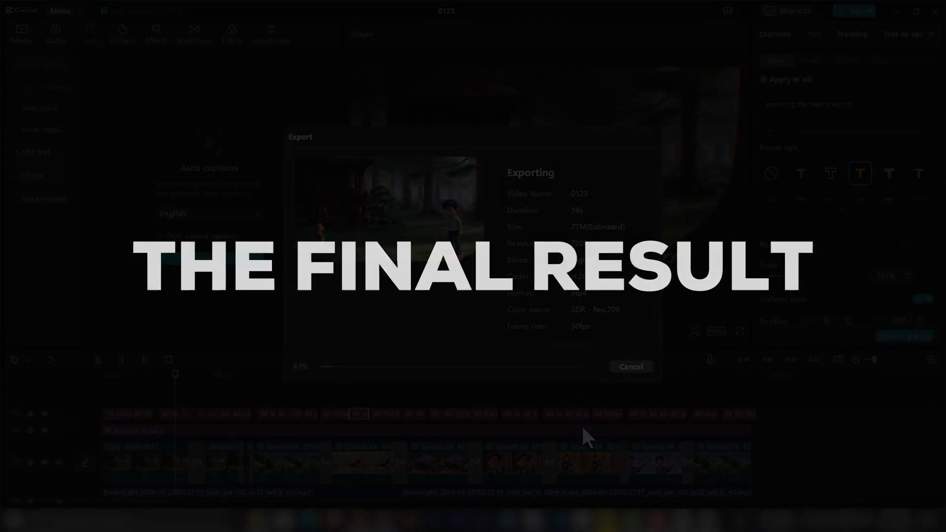